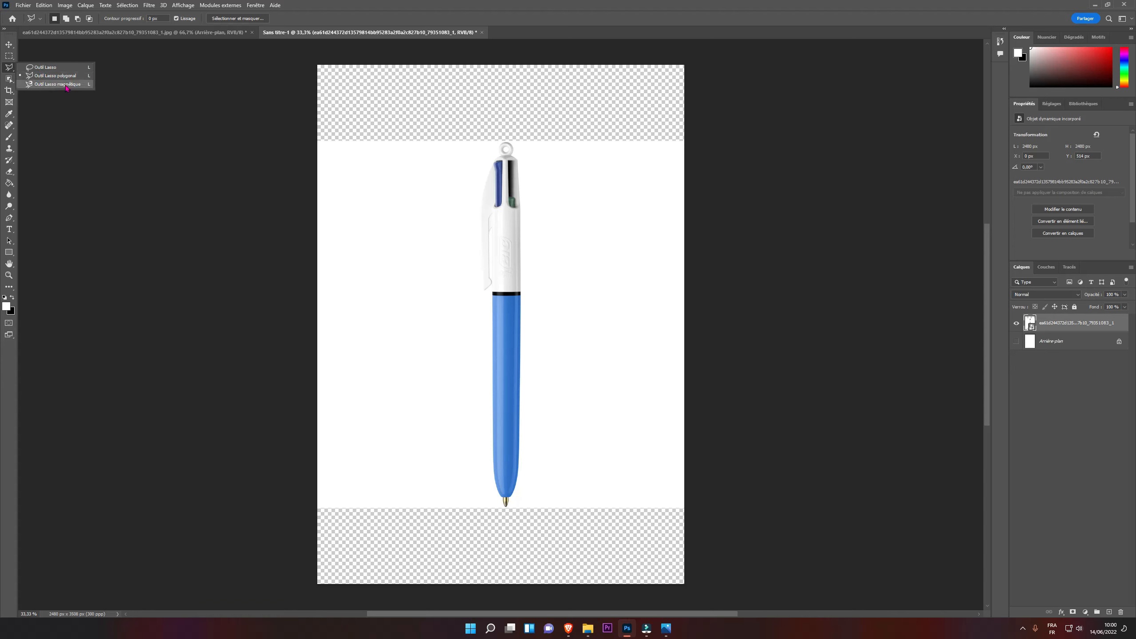
Select the pen with the Object Selection tool and copy it to a new layer
click(9, 79)
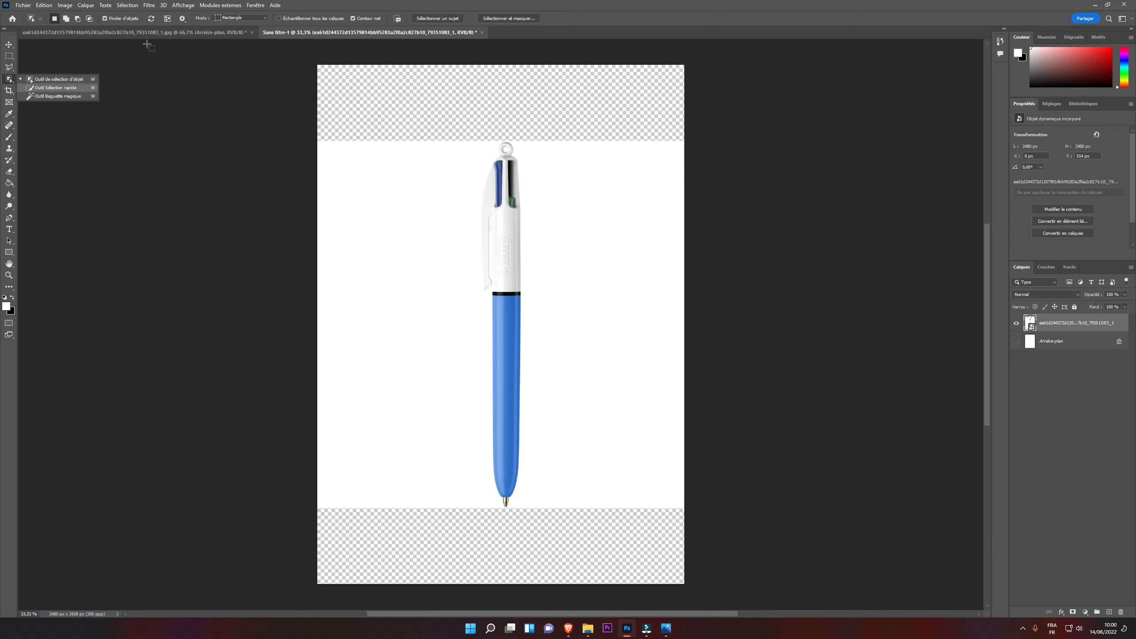
click(57, 83)
mouse_move(459, 140)
mouse_down()
mouse_move(528, 169)
mouse_move(576, 403)
mouse_move(553, 506)
mouse_up()
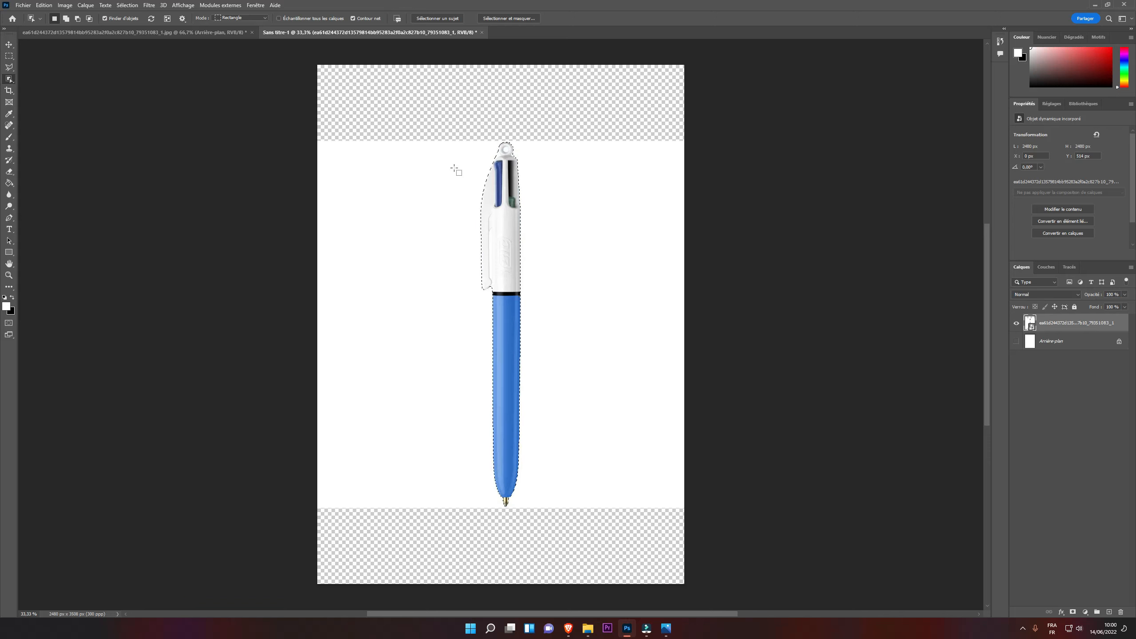
key(ctrl+j)
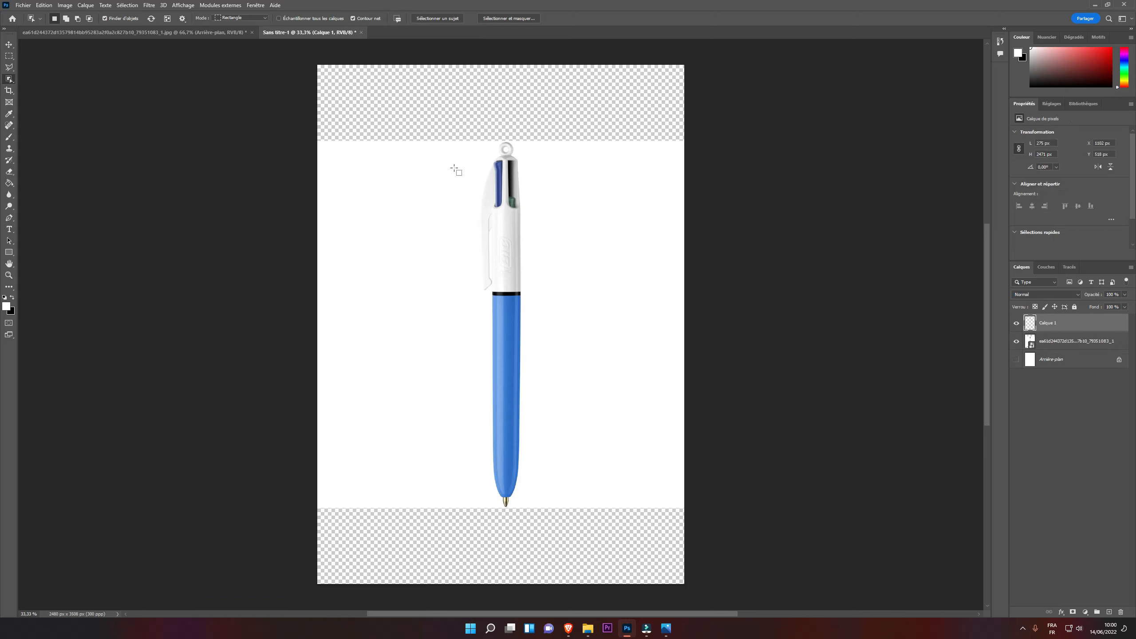
Check the cutout by hiding and showing the original image layer, and delete the copied pen layer
click(1017, 342)
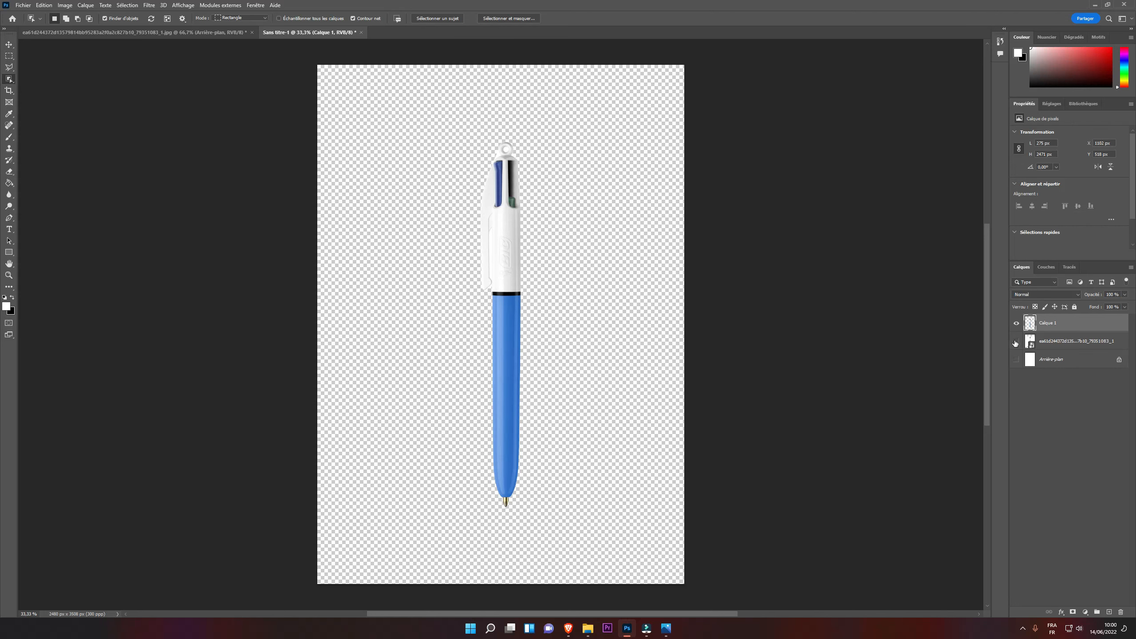
click(1017, 341)
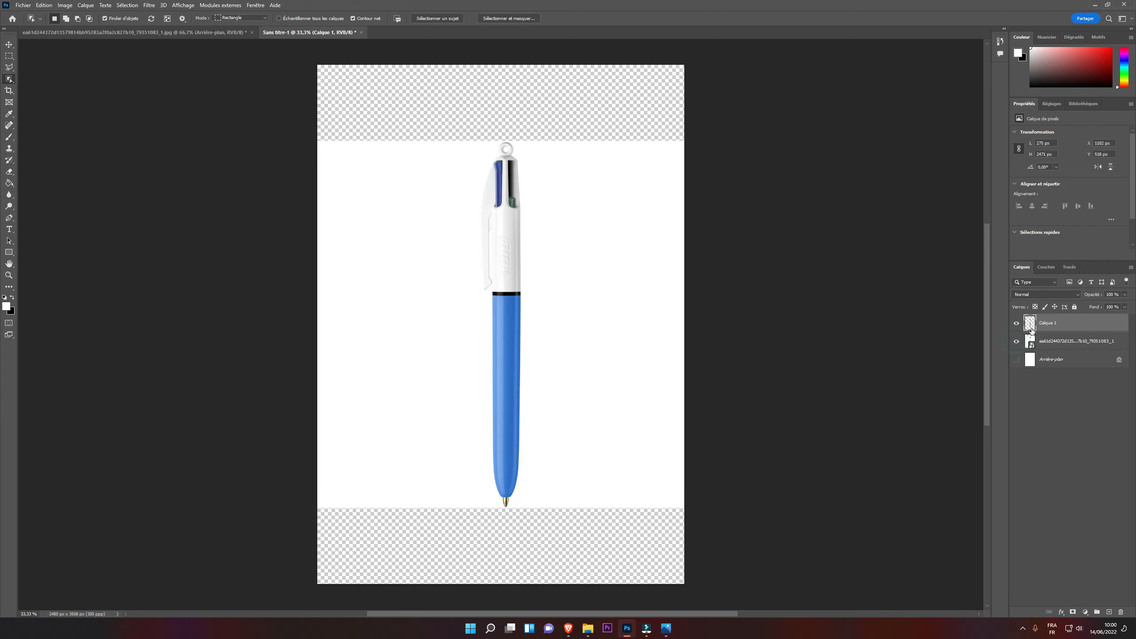
key(Delete)
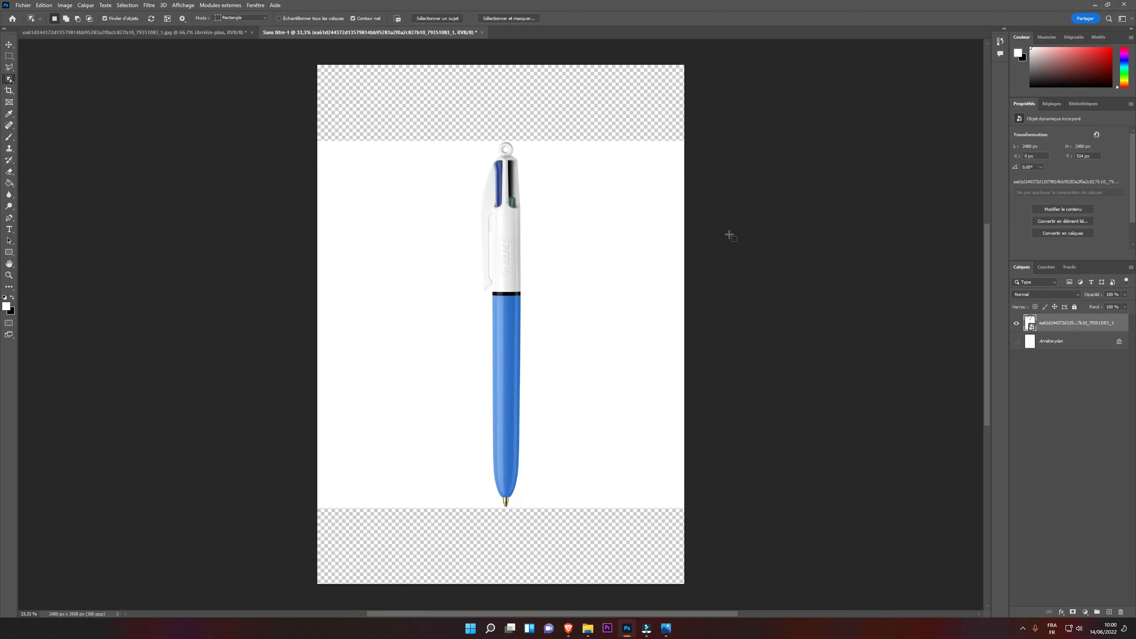
Select the white background left of the pen with the Quick Selection tool
right_click(9, 79)
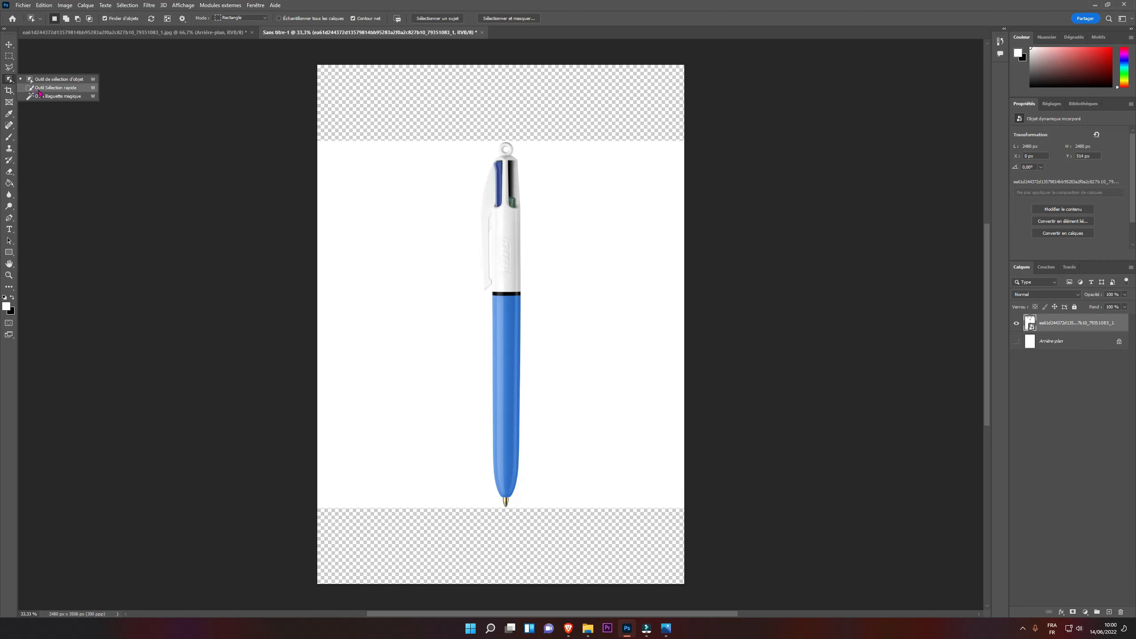
click(54, 87)
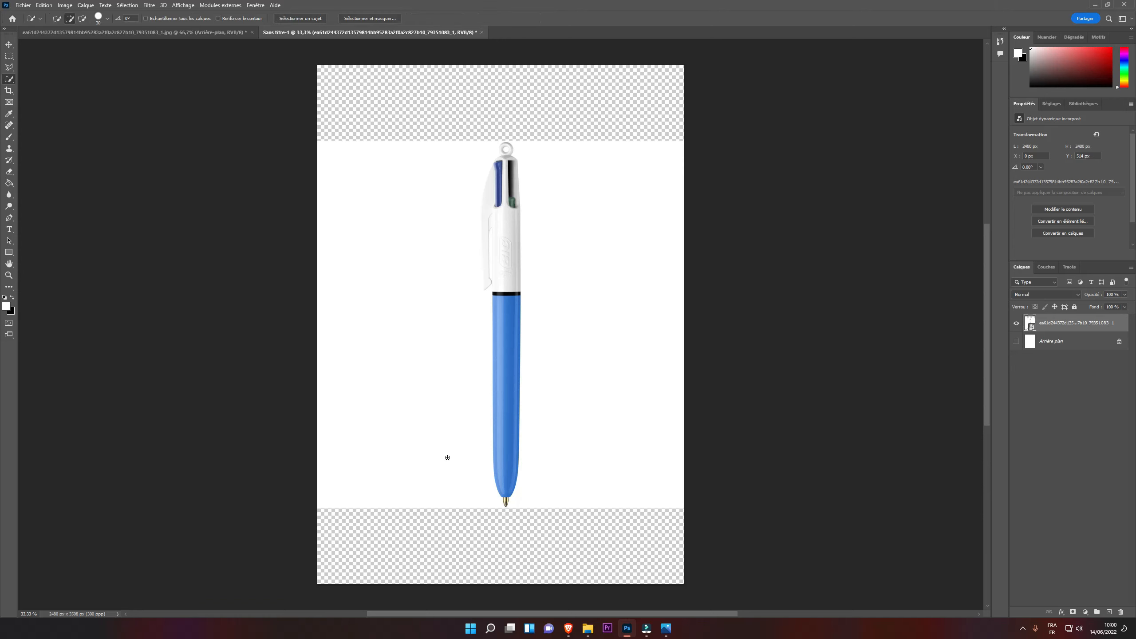
mouse_move(492, 489)
mouse_down()
mouse_move(462, 333)
mouse_move(434, 290)
mouse_move(369, 270)
mouse_move(354, 240)
mouse_move(358, 178)
mouse_up()
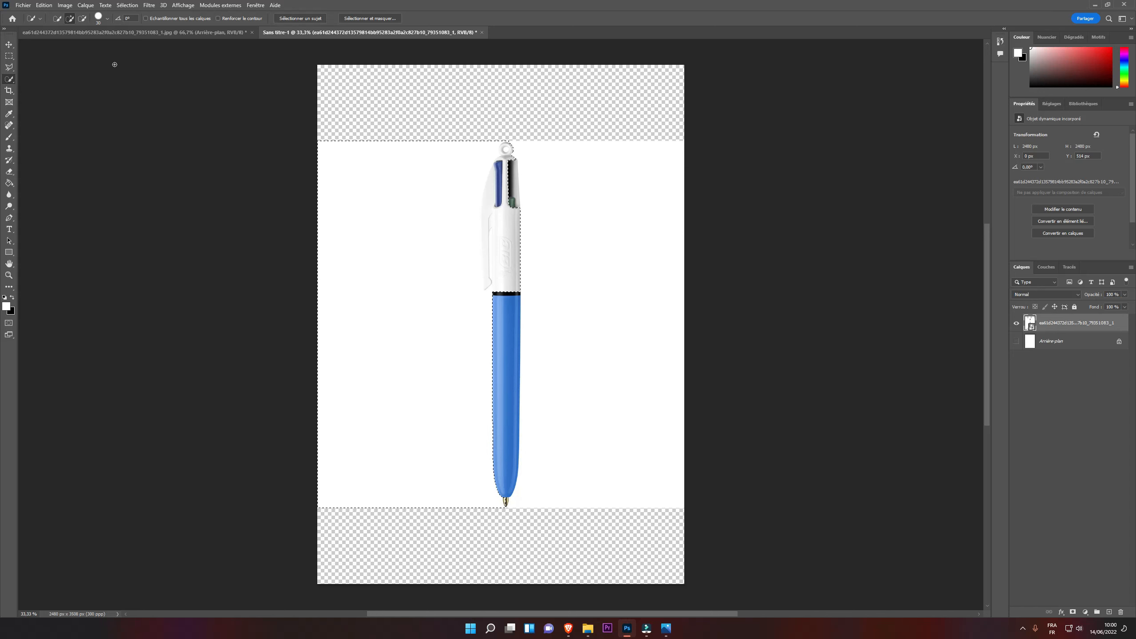
Subtract the pen's upper body, clip and ring from the background selection with the Quick Selection tool
click(81, 19)
click(506, 185)
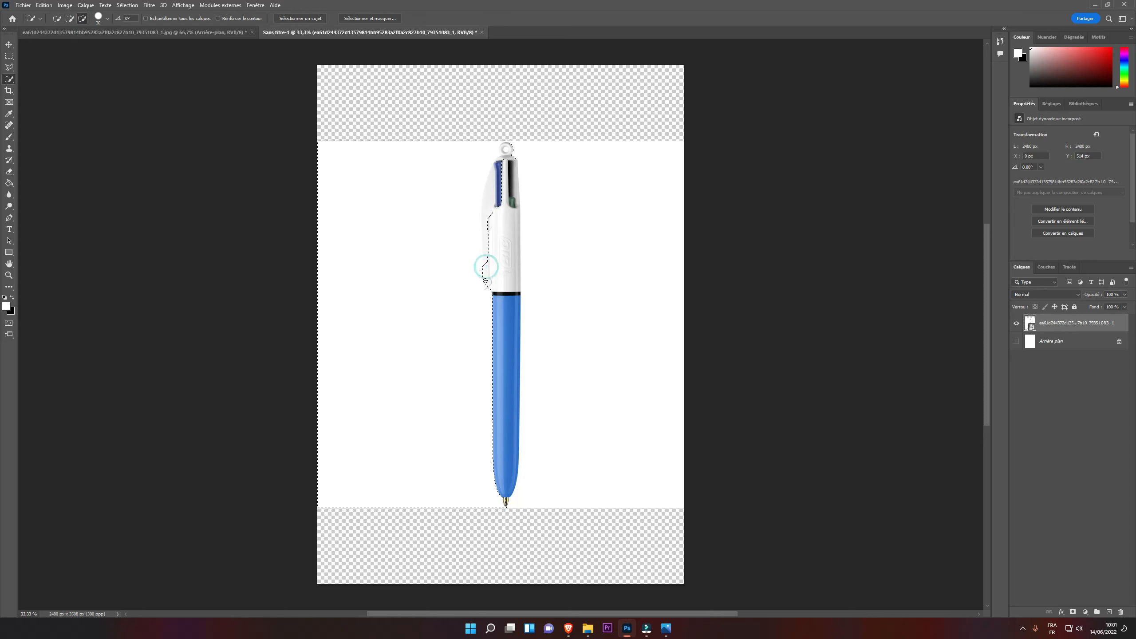
click(492, 207)
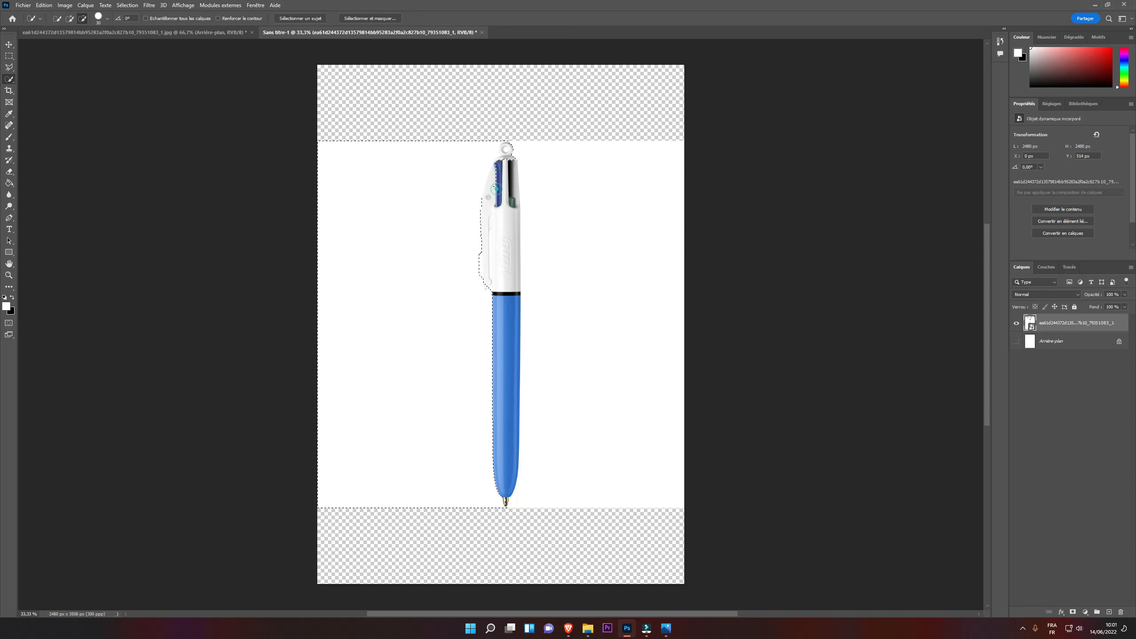
drag(494, 177, 495, 173)
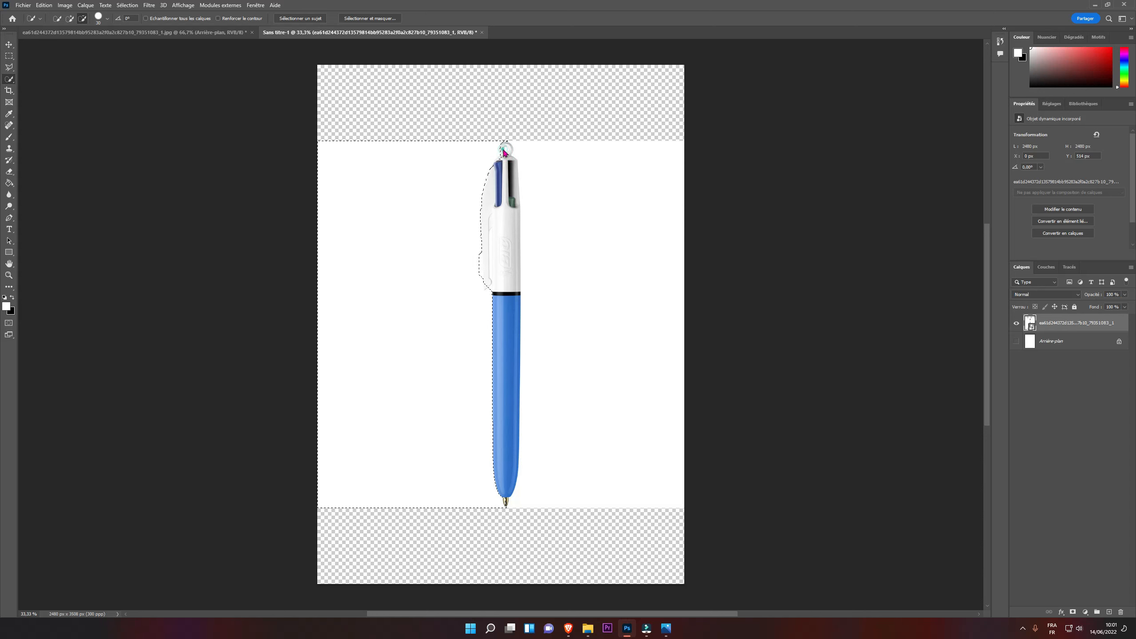
click(485, 285)
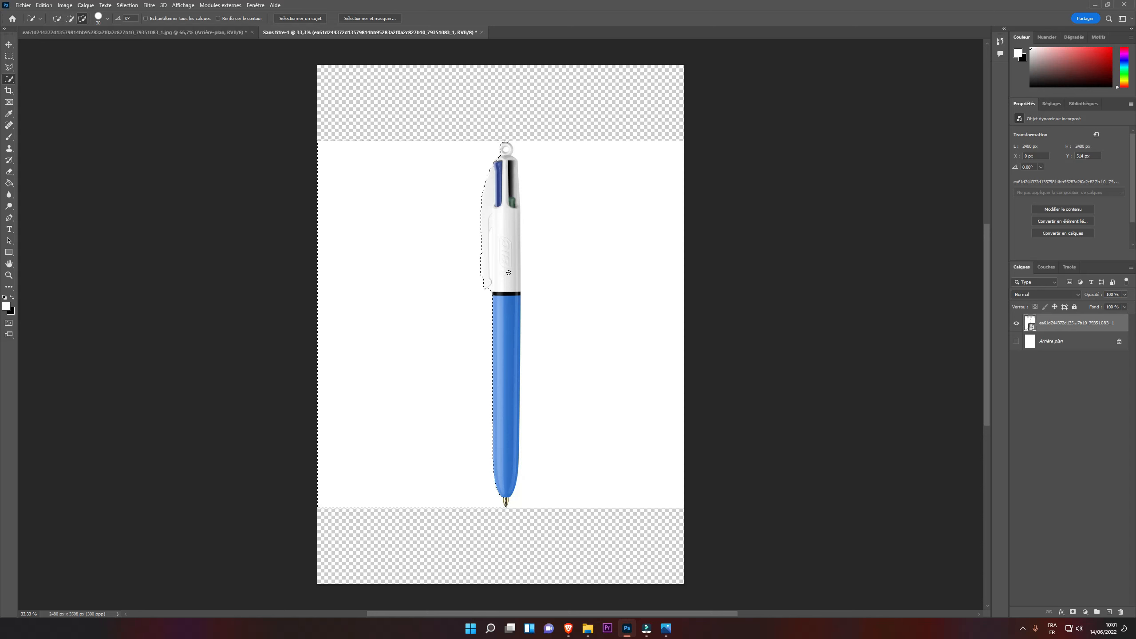
Rasterize the pen image's smart object layer so its pixels can be deleted
right_click(408, 281)
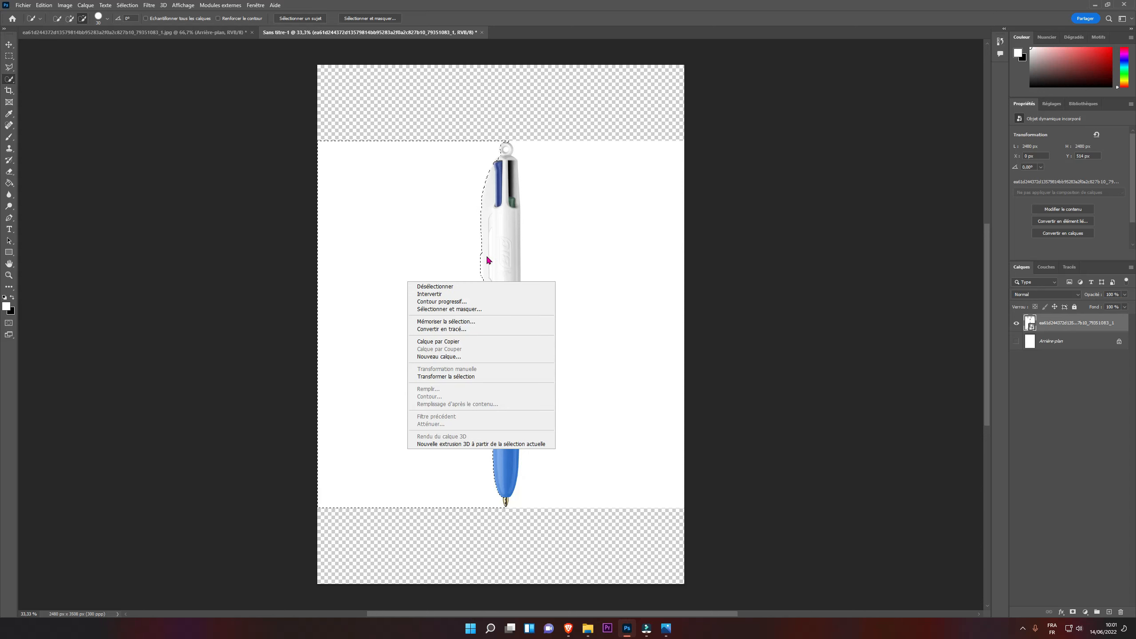
click(444, 228)
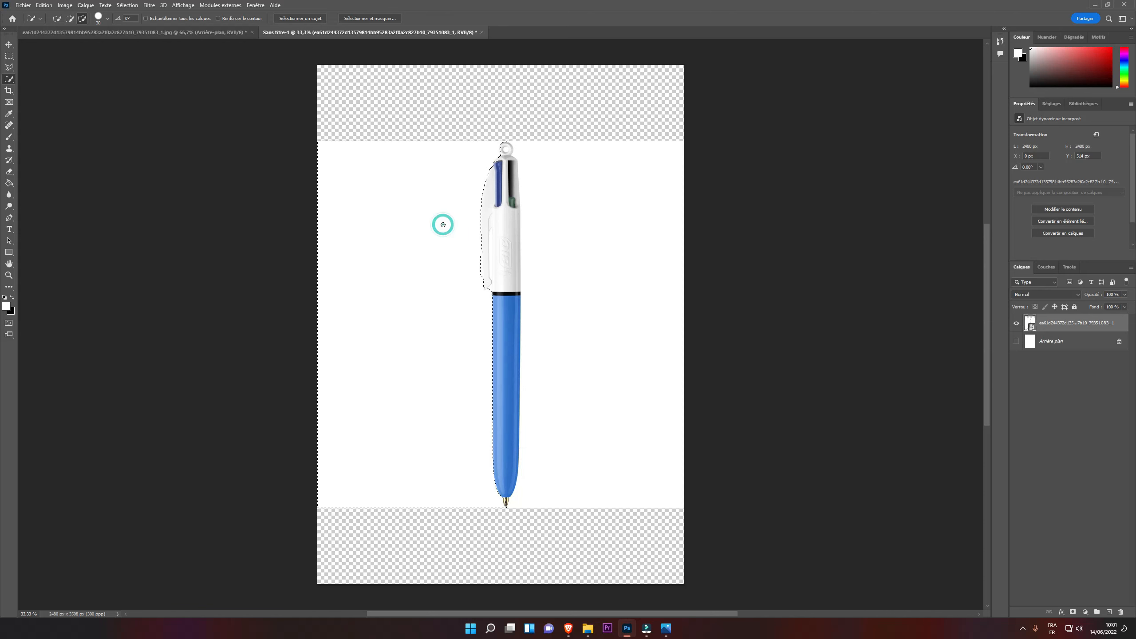
key(Delete)
click(560, 227)
right_click(1058, 322)
click(957, 386)
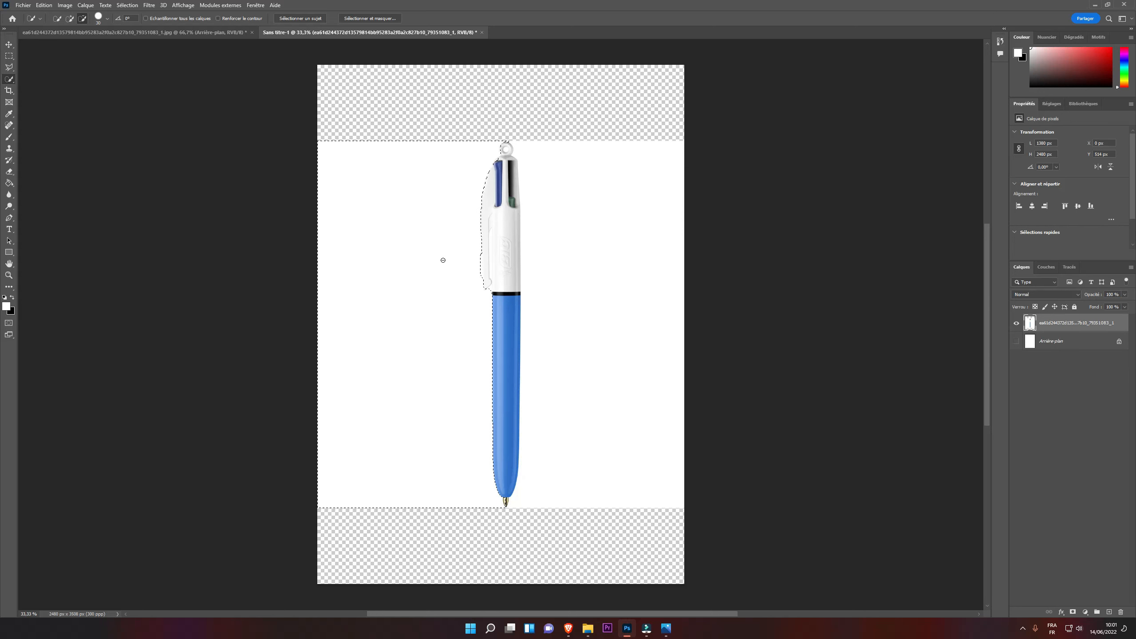
Delete the selected background left of the pen, and remove the background right of it with the Magic Wand
key(Delete)
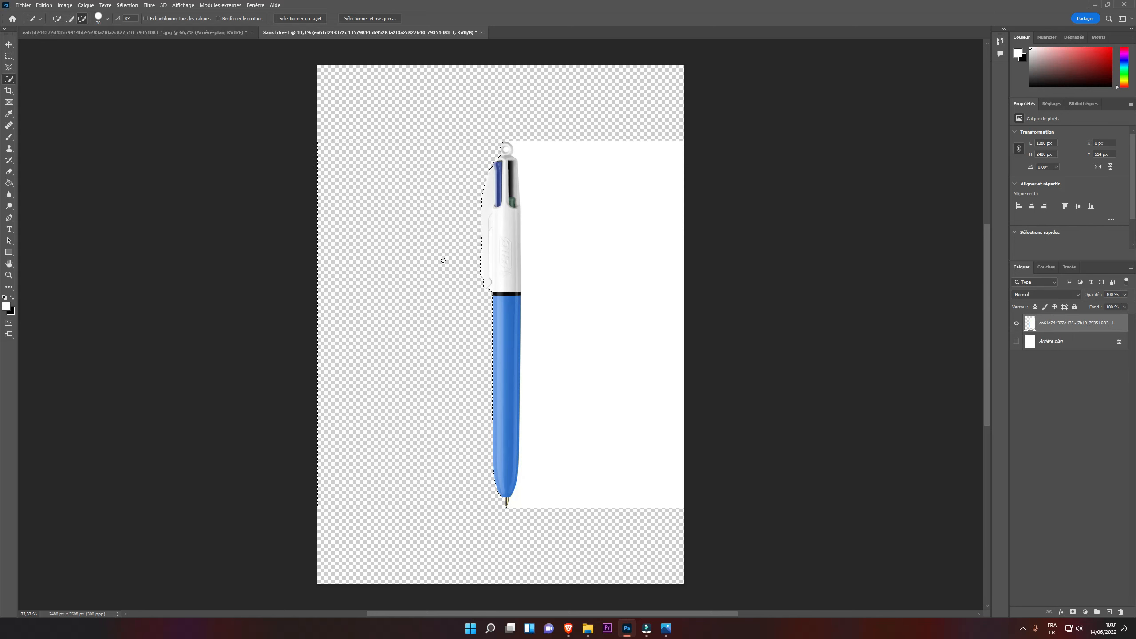
key(ctrl+d)
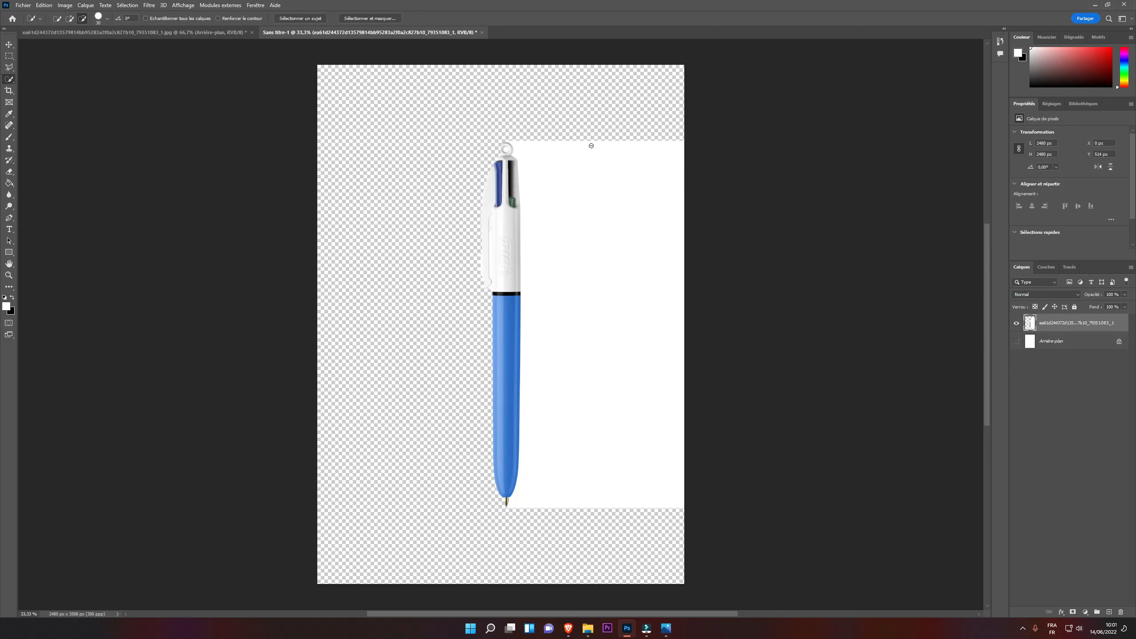
right_click(10, 79)
click(63, 99)
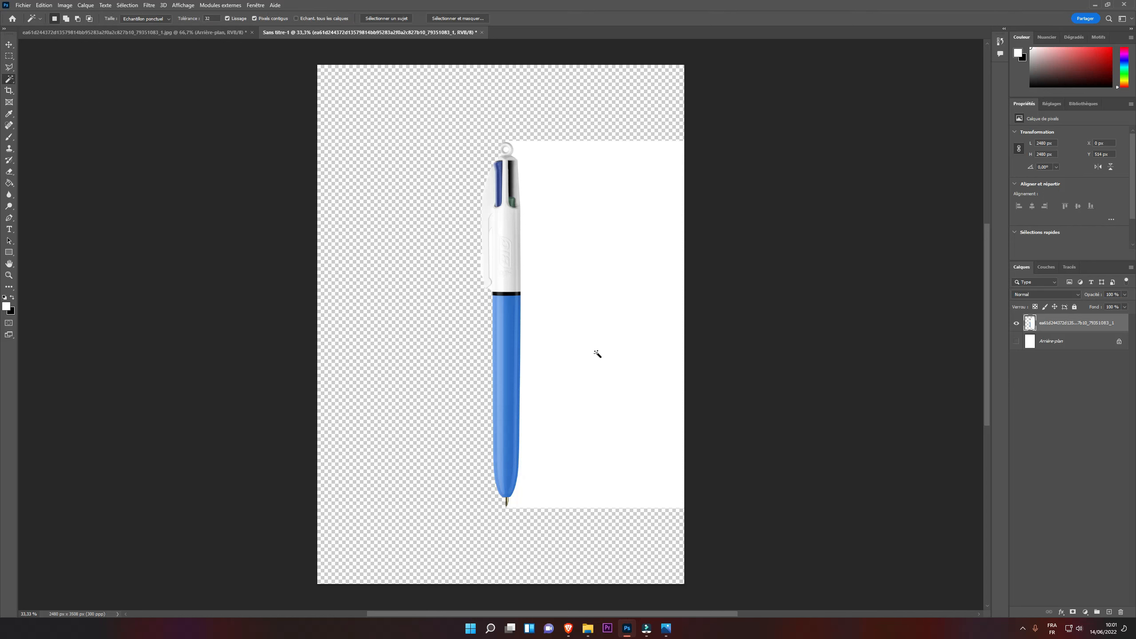
click(606, 247)
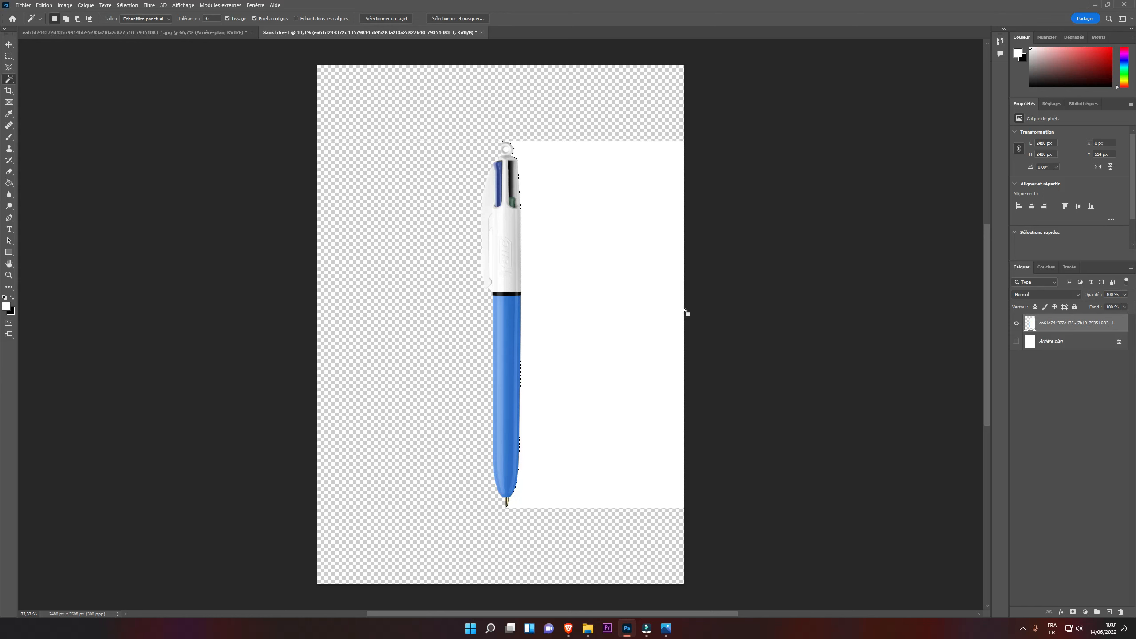
key(Delete)
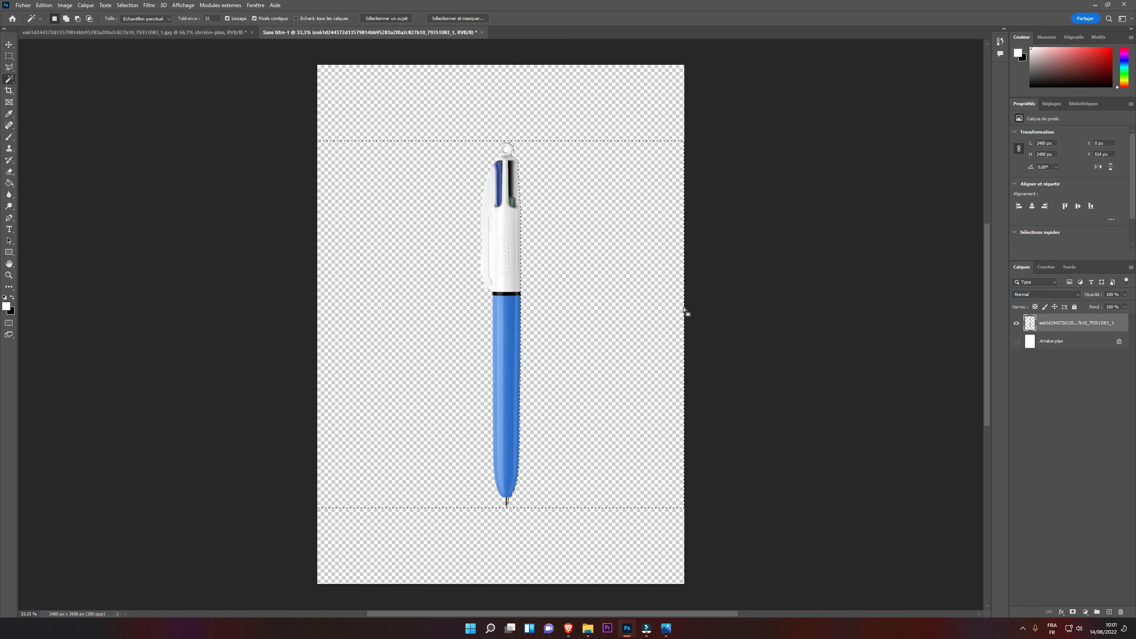
key(ctrl+d)
Undo both background deletions and their selections, back to the full rasterized image
key(ctrl+z)
key(ctrl+z)
key(ctrl+z)
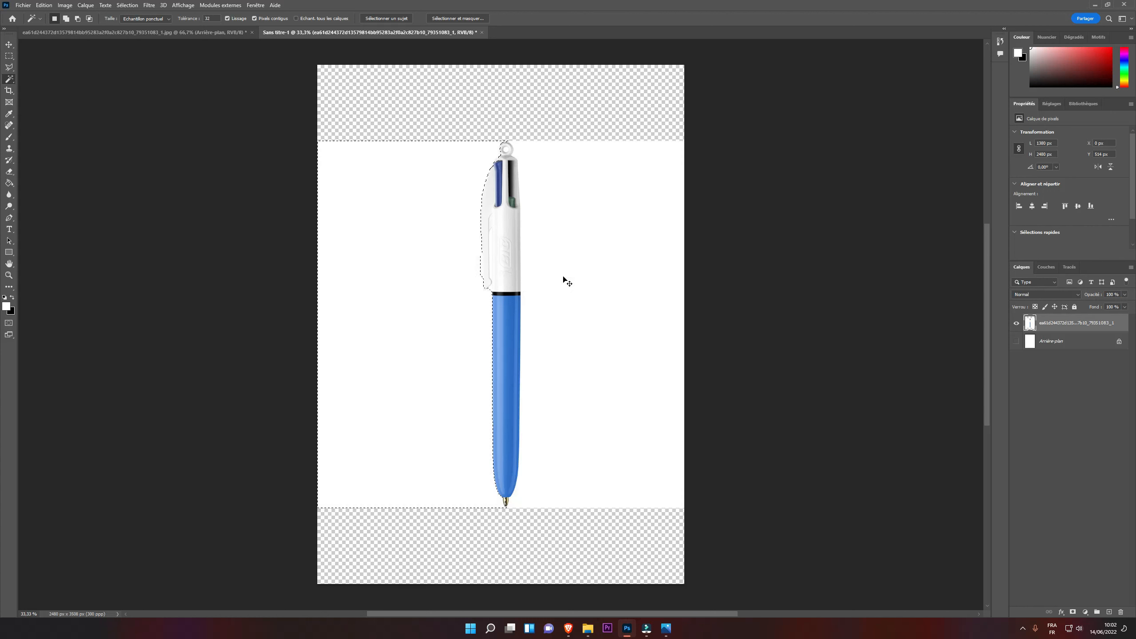
key(ctrl+z)
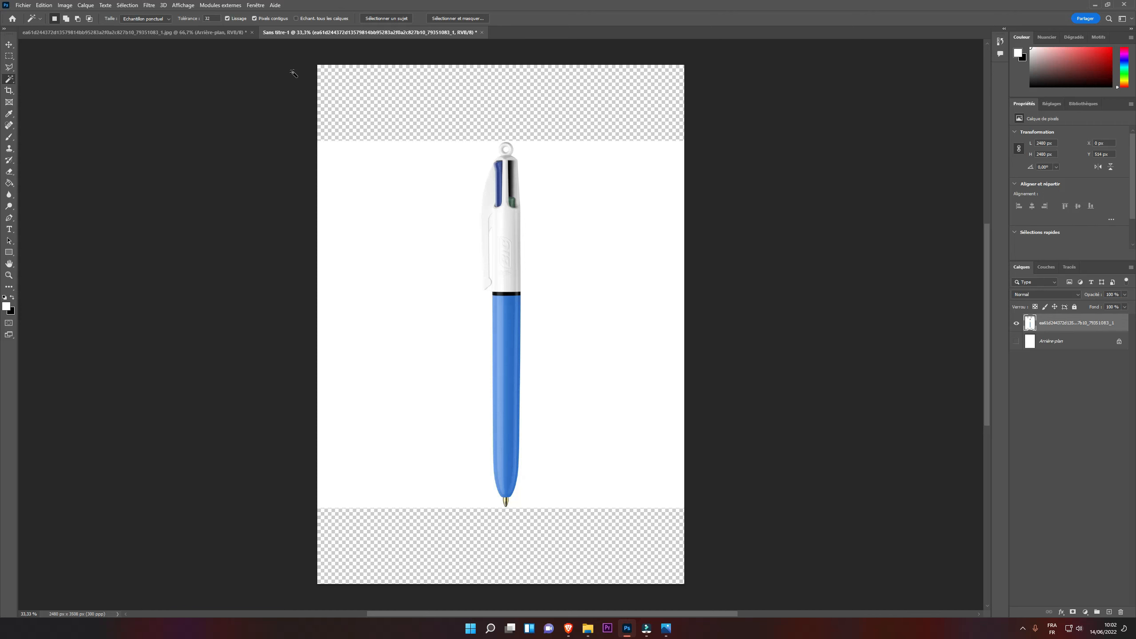
Try cutting away the background beside the pen's lower left edge with a freehand Lasso selection, and undo the cut
drag(9, 69, 63, 77)
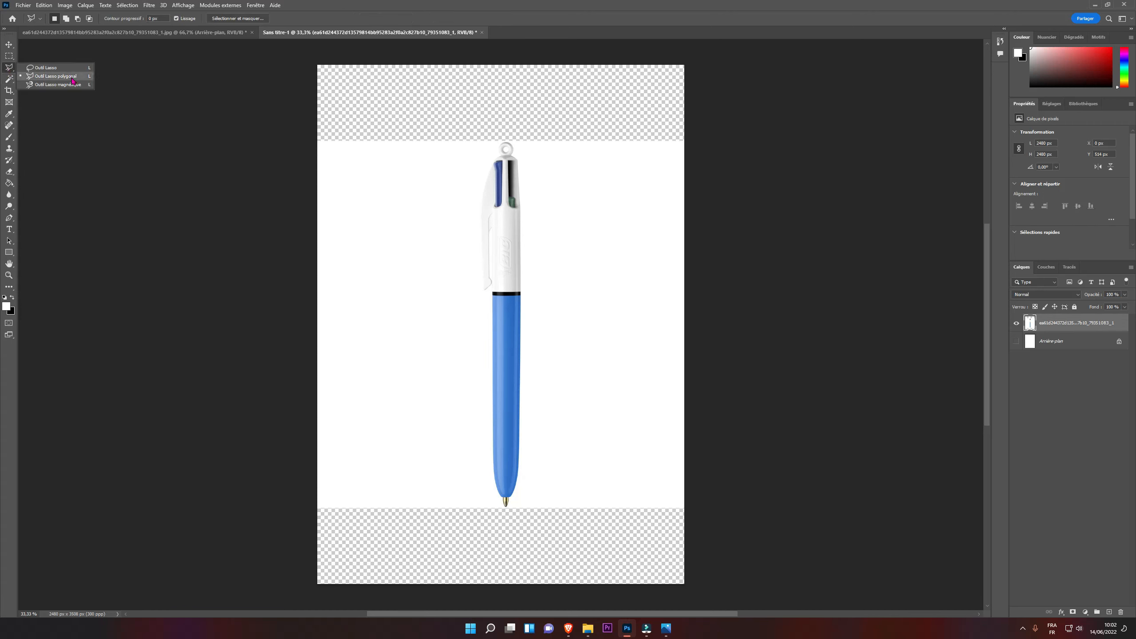
click(55, 70)
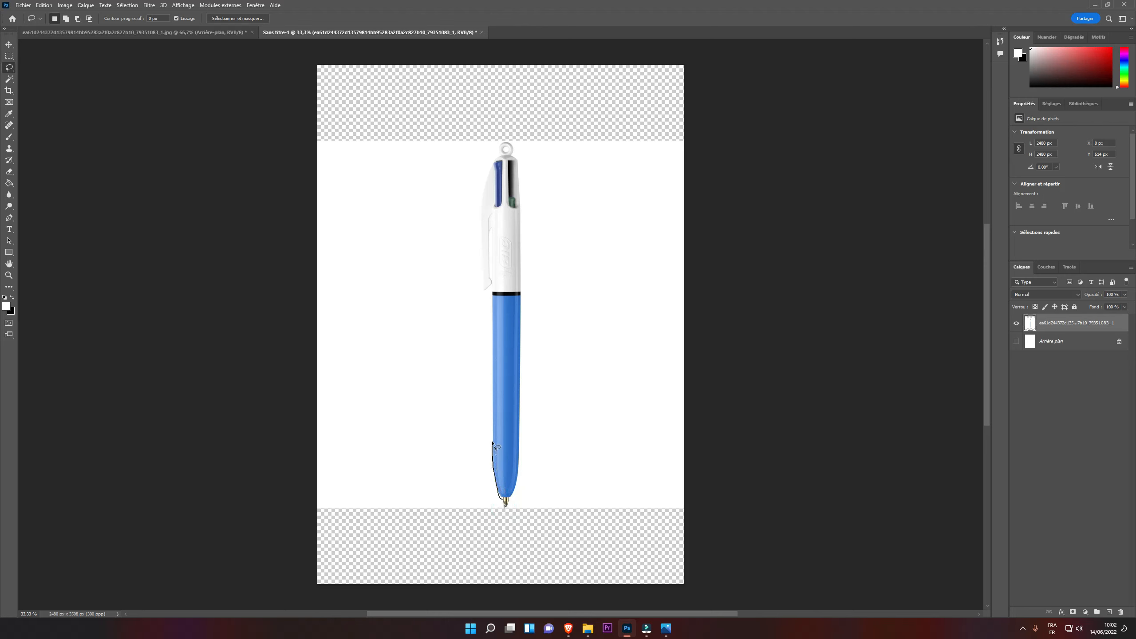
mouse_move(493, 403)
mouse_down()
mouse_move(412, 334)
mouse_move(315, 353)
mouse_up()
drag(508, 511, 506, 509)
key(ctrl+x)
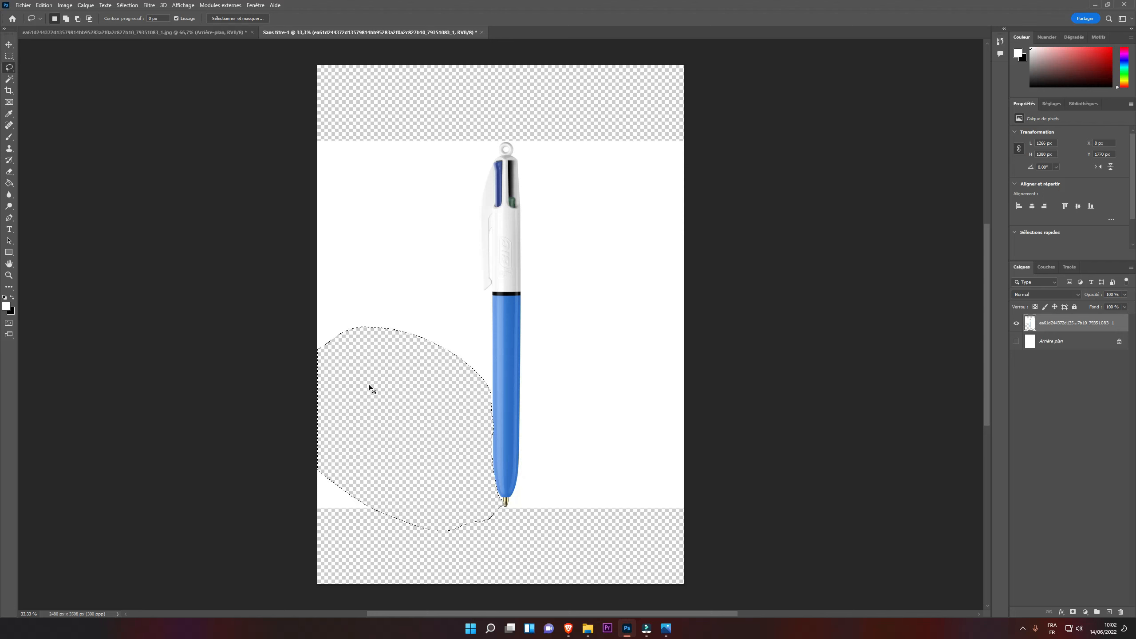
key(ctrl+z)
key(ctrl+d)
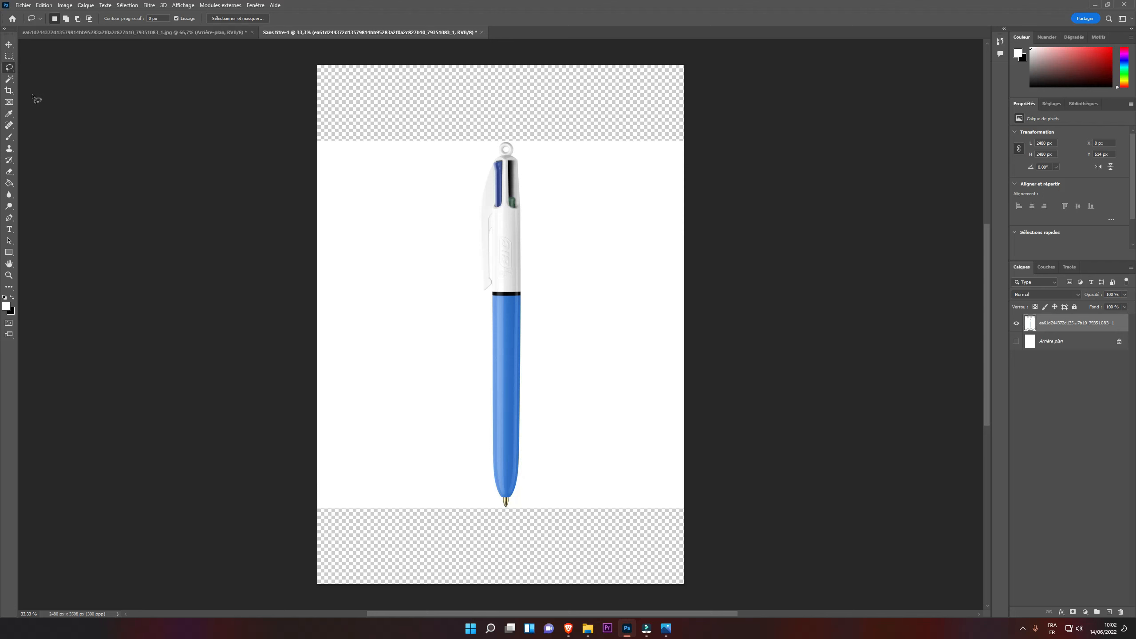
right_click(9, 67)
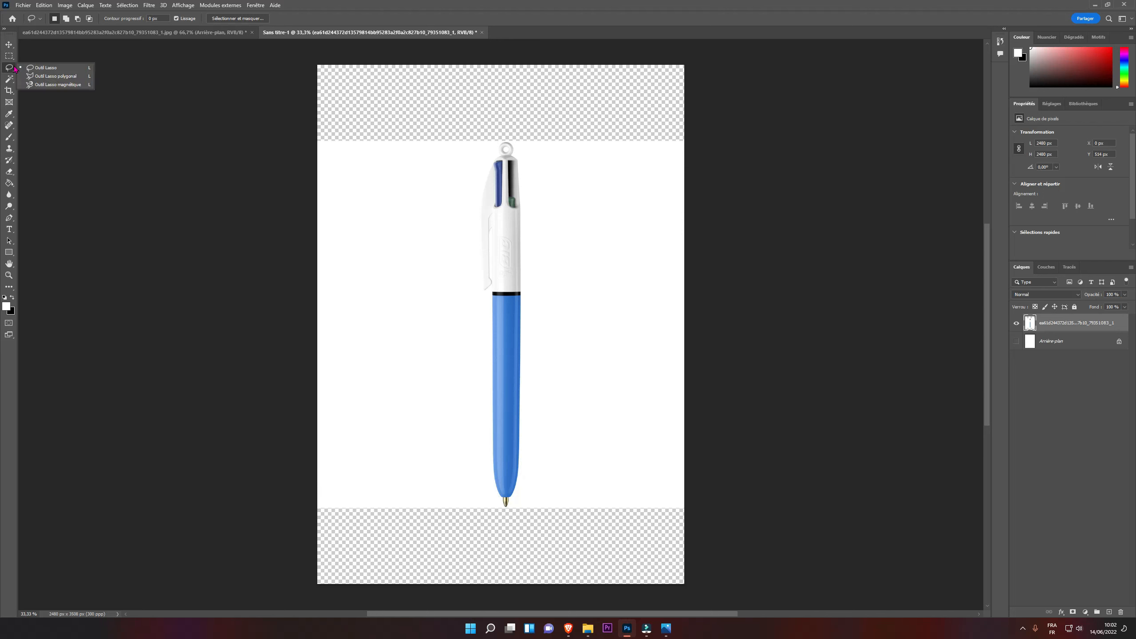
click(62, 78)
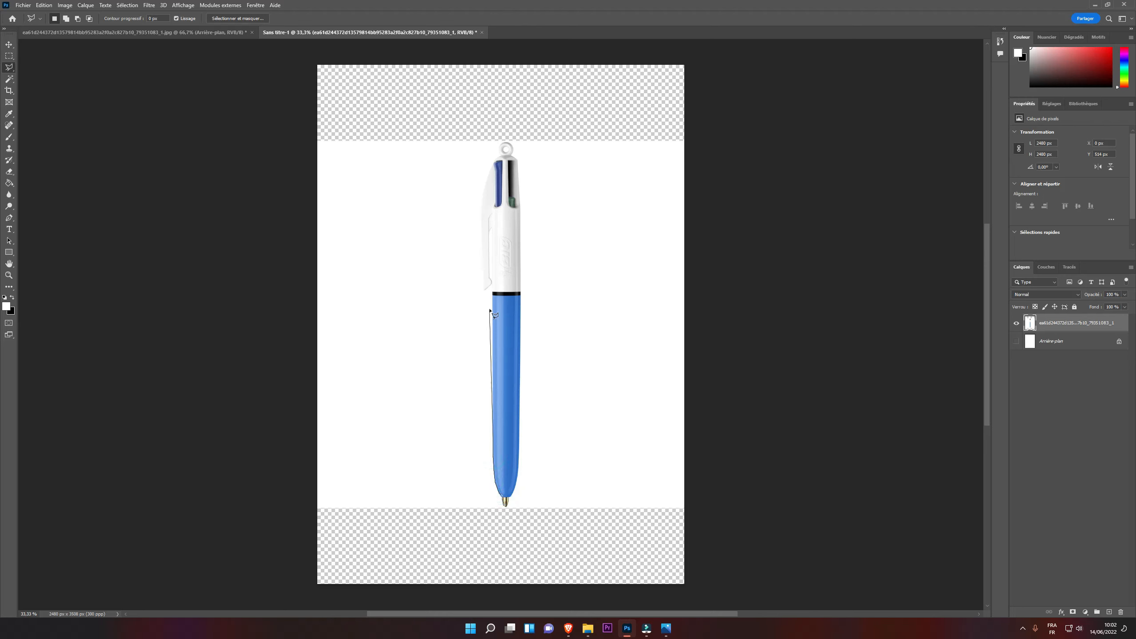
click(492, 286)
click(483, 290)
key(ctrl+d)
Trace the pen's lower left edge with the Magnetic Lasso, delete the enclosed strip of white background, and deselect
right_click(15, 70)
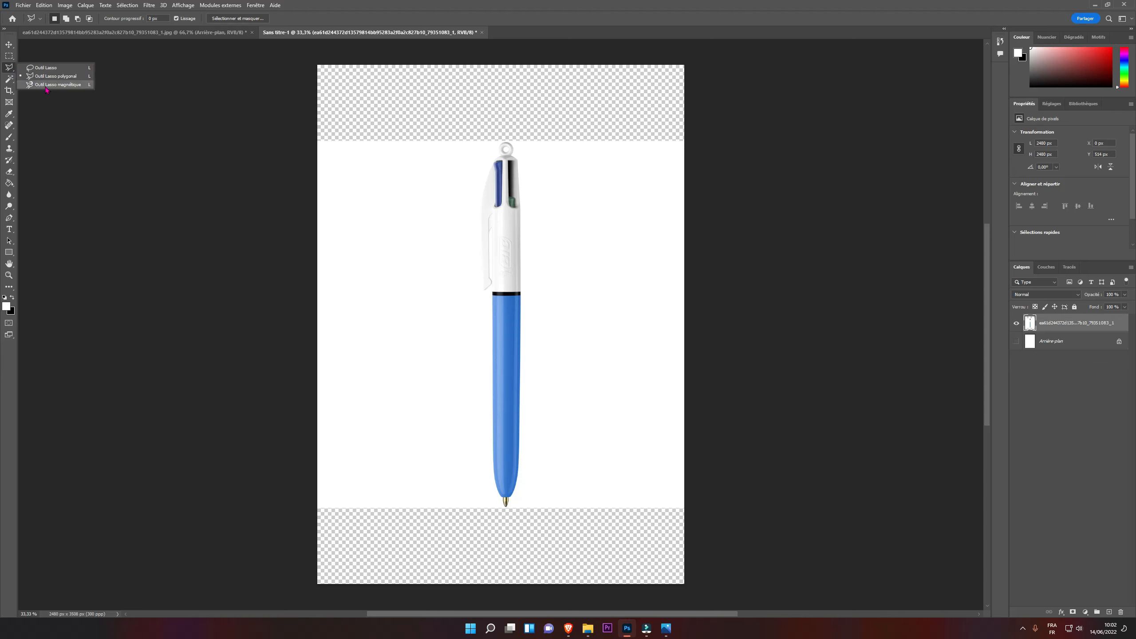
click(46, 85)
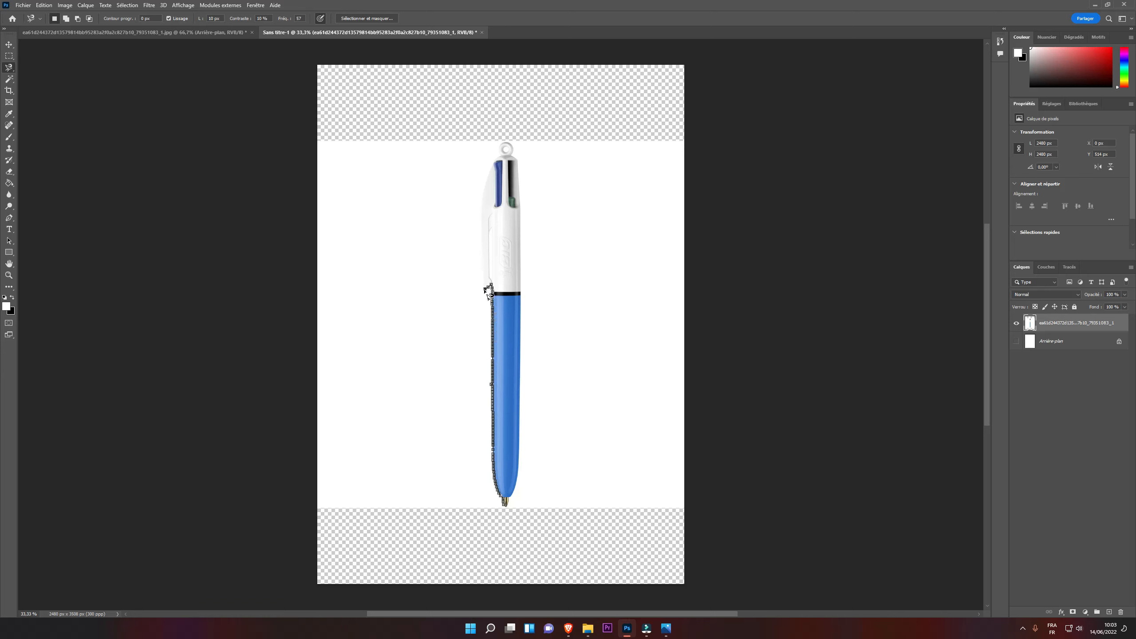
click(506, 510)
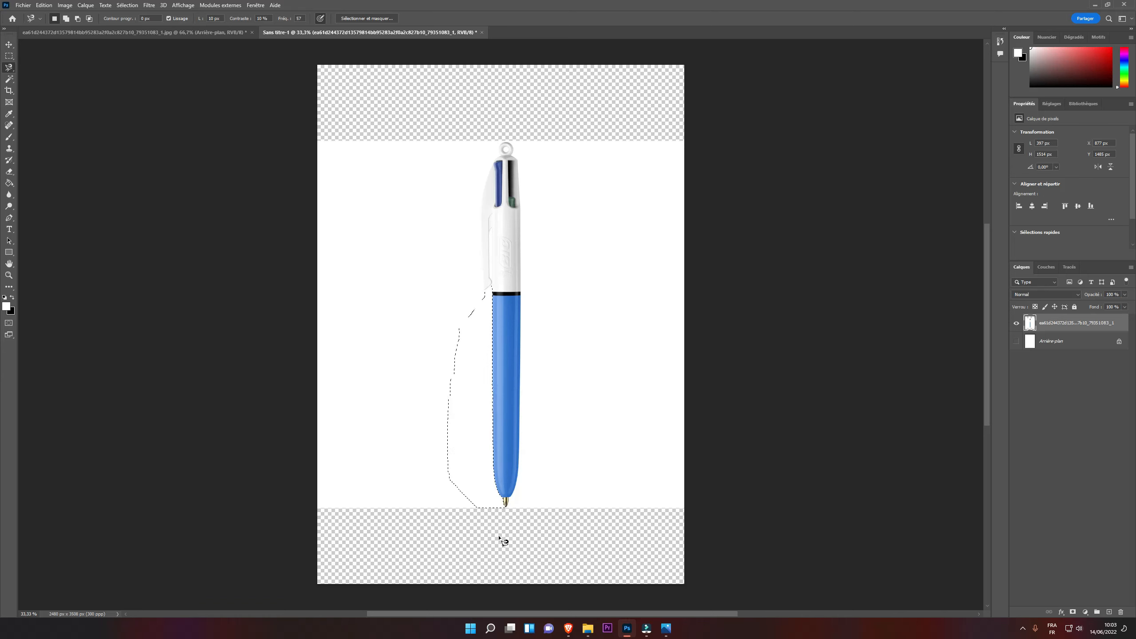
key(Delete)
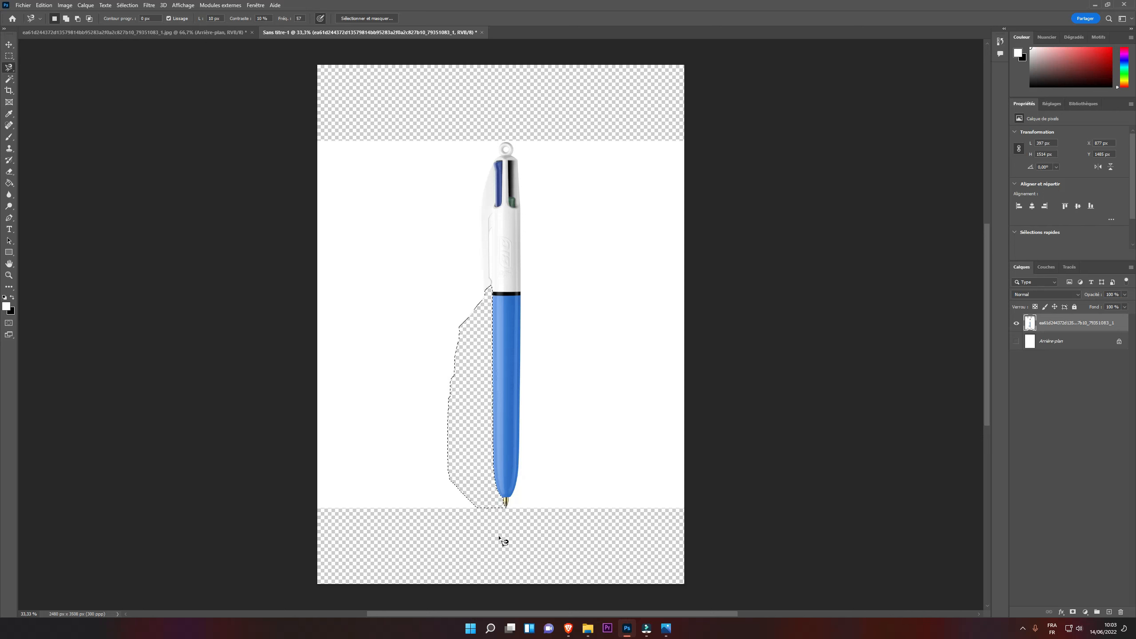
key(ctrl+d)
Outline a five-point area in the white background left of the pen with the Polygonal Lasso, delete it, and deselect
right_click(9, 67)
click(52, 78)
click(387, 204)
click(341, 354)
click(428, 298)
click(456, 232)
click(416, 208)
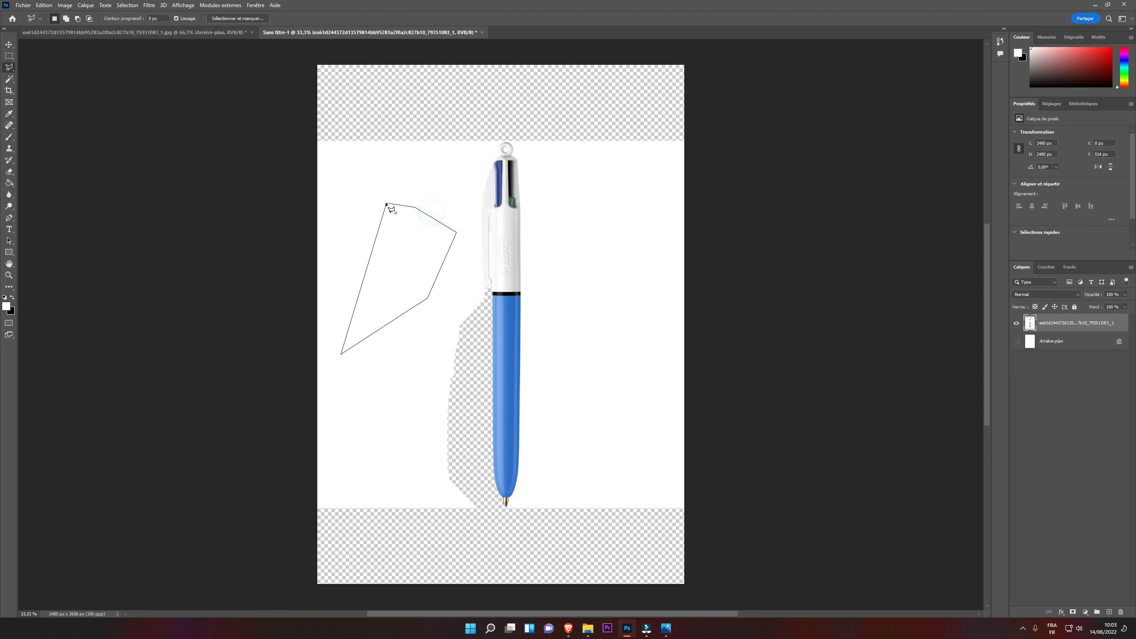
click(387, 204)
key(Delete)
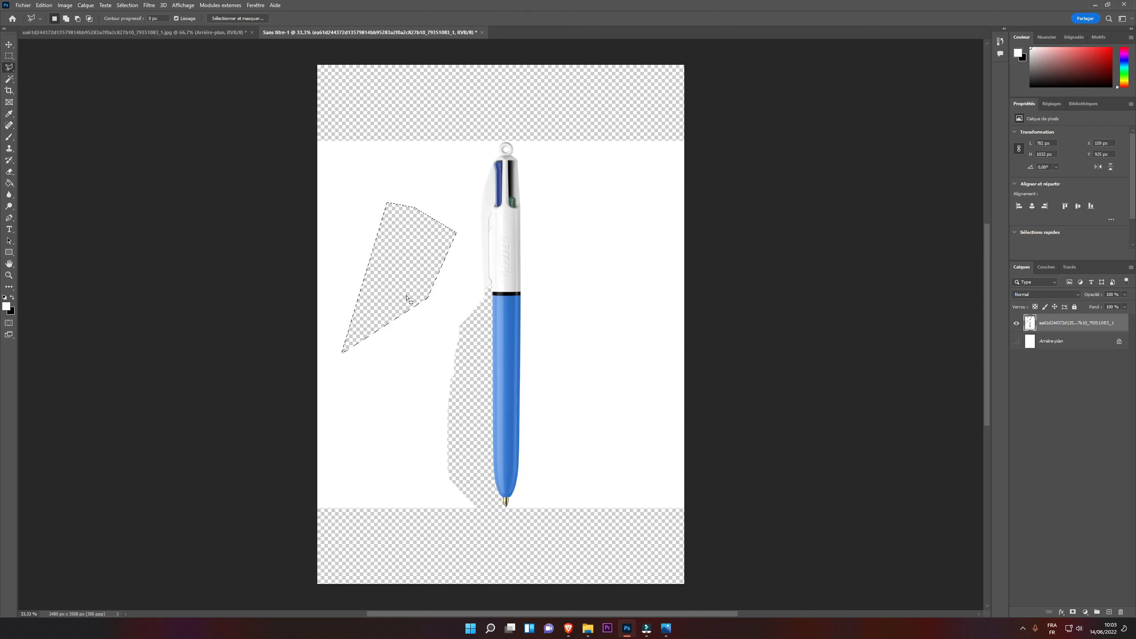
right_click(404, 267)
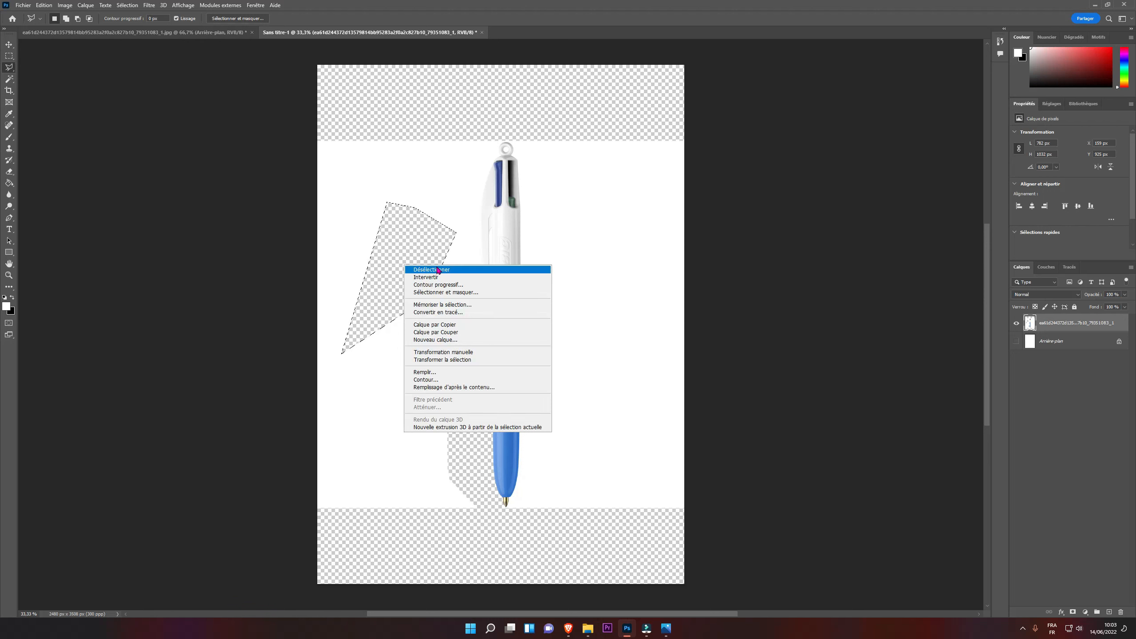
click(412, 249)
key(ctrl+d)
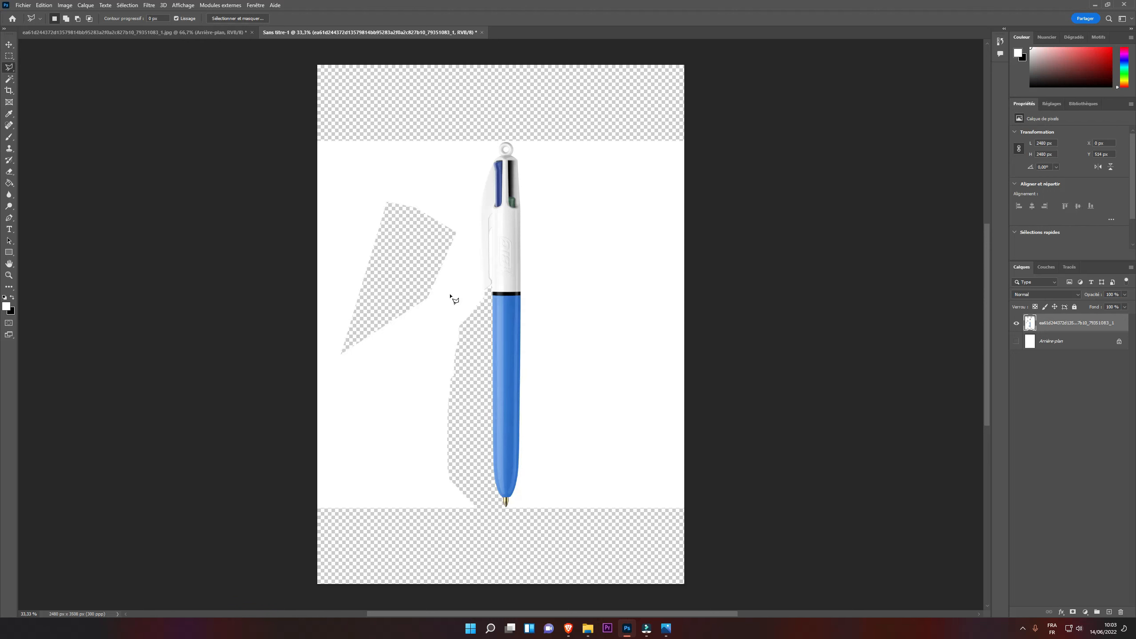